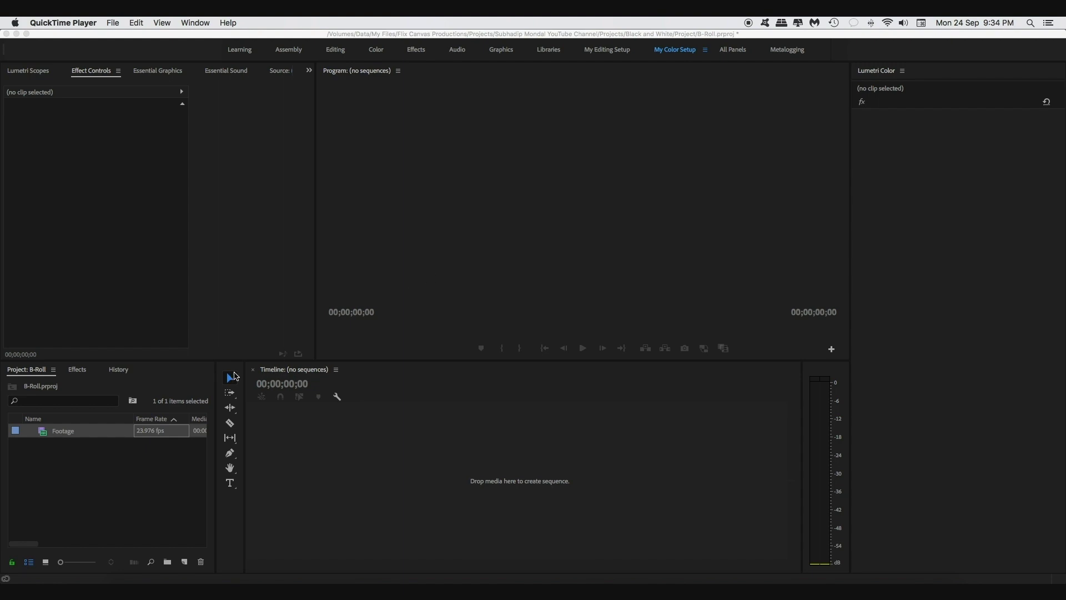
Create a Black & White sequence from the Footage clip and Alt-drag a duplicate onto V2
right_click(62, 434)
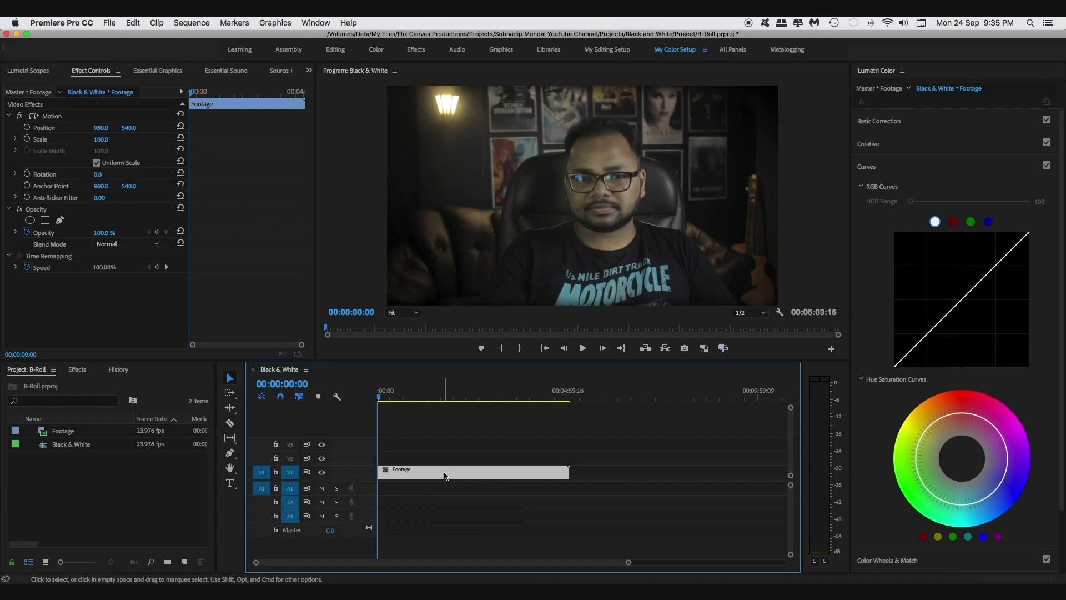
drag(444, 476, 445, 461)
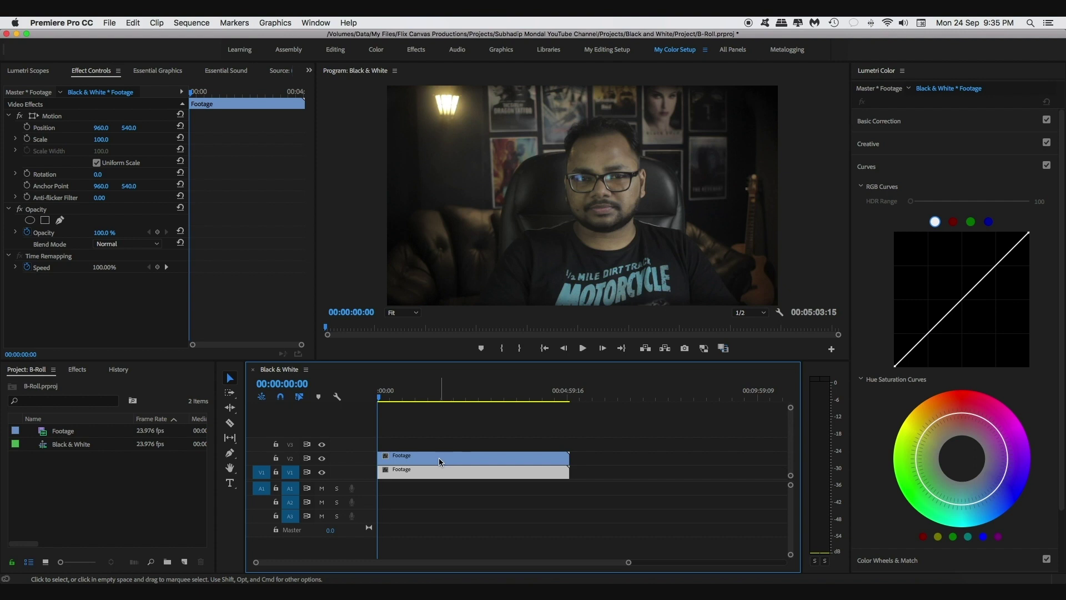
Apply Gaussian Blur to the V2 Footage copy and raise Blurriness to 35
click(78, 370)
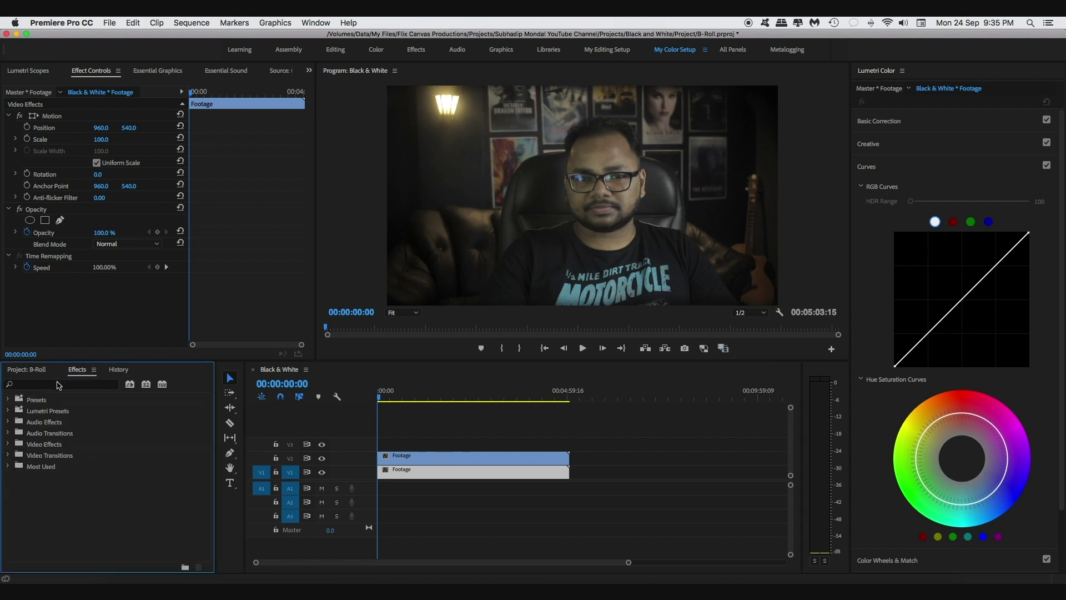
click(56, 386)
text(Gaussian Blur)
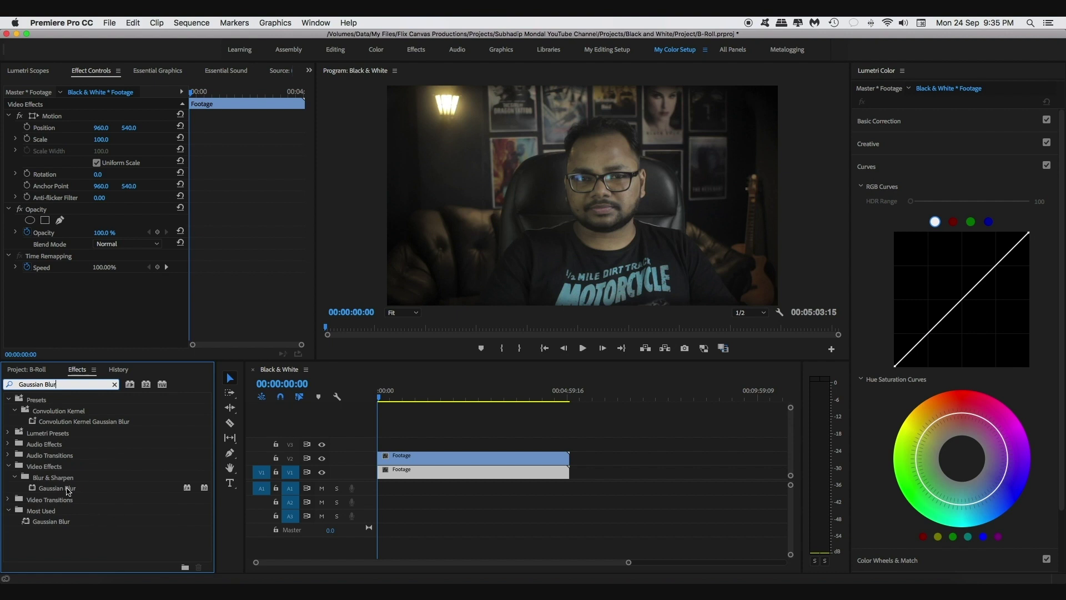
drag(67, 491, 505, 459)
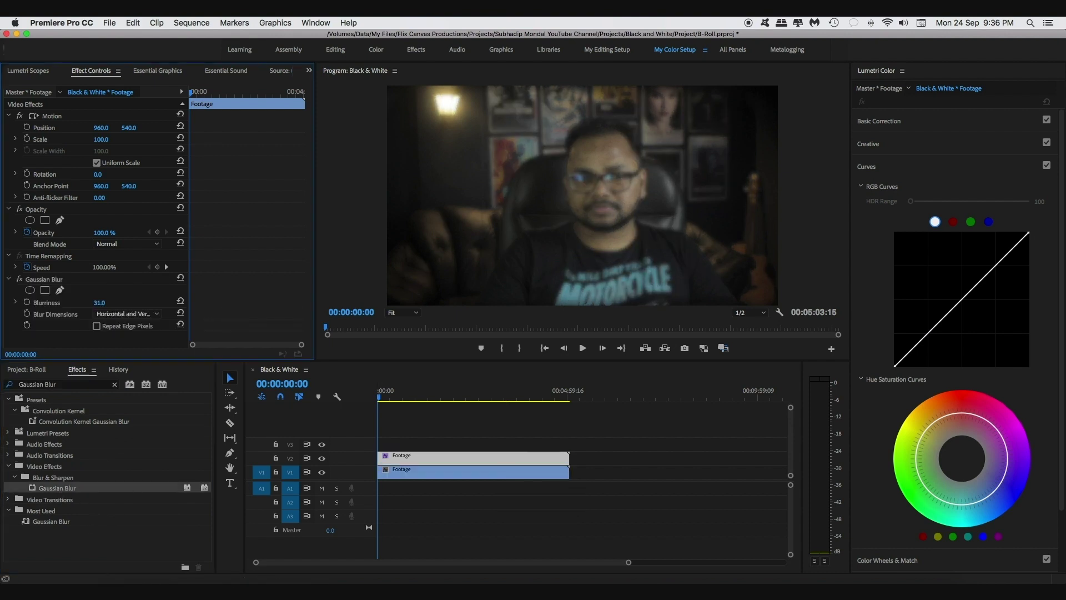
key(Up)
Set the blurred V2 copy's blend mode to Overlay
click(83, 232)
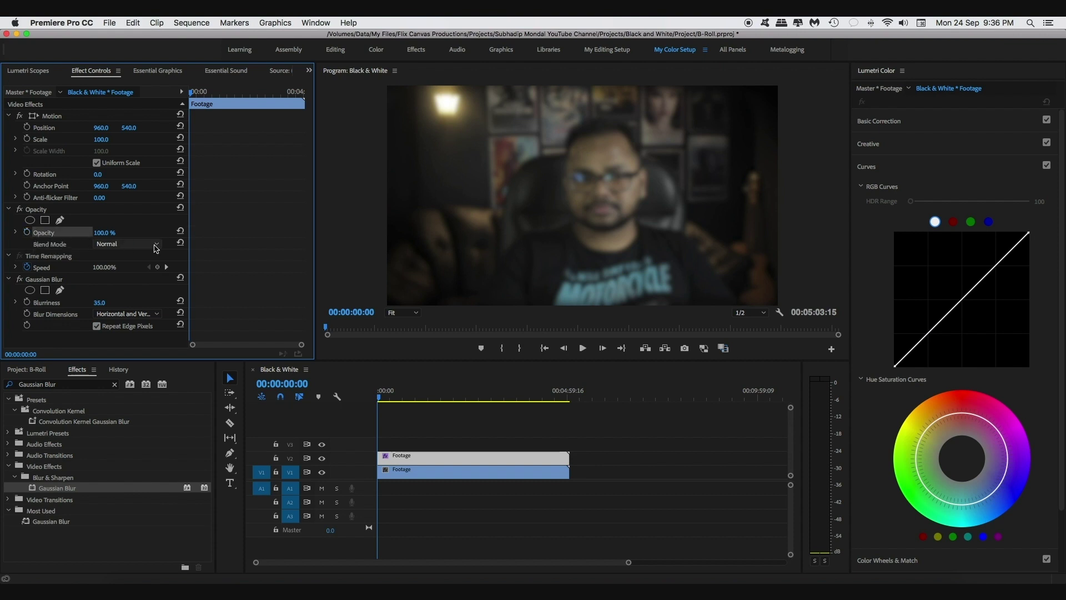
click(153, 246)
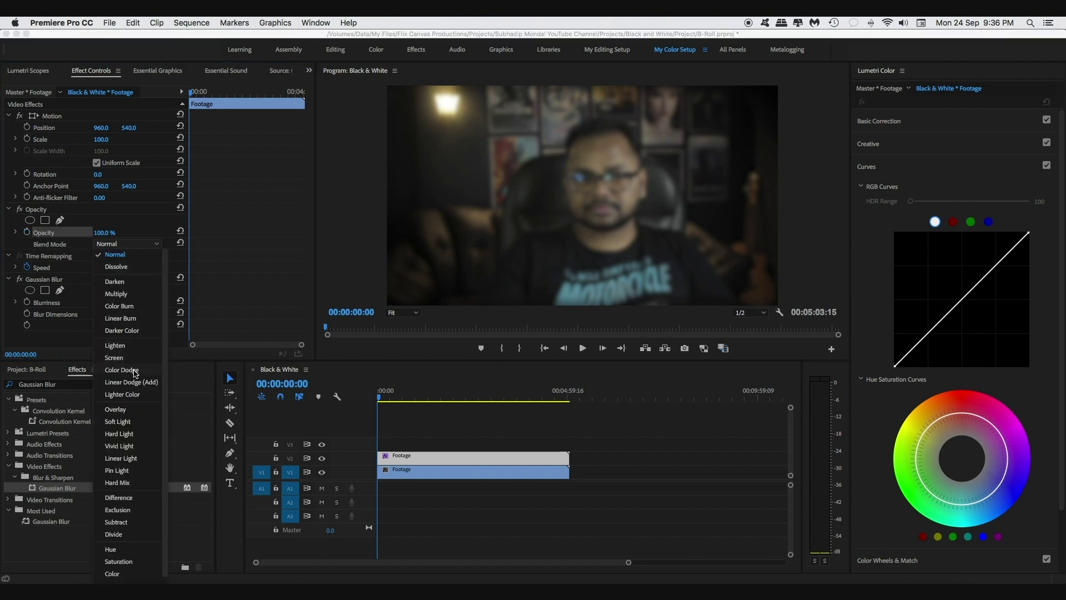
click(143, 410)
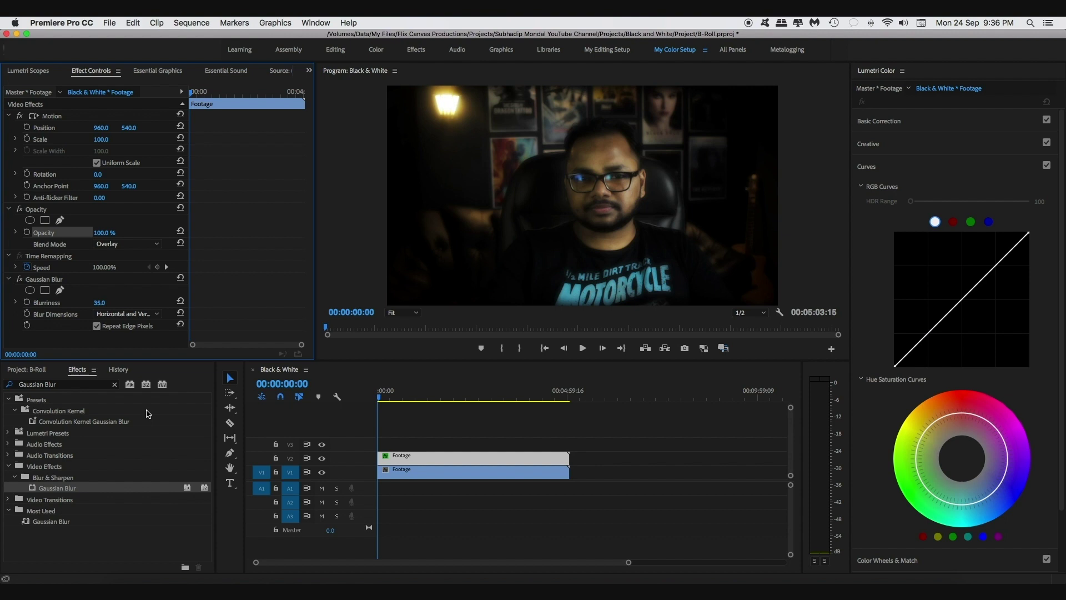
Add a new adjustment layer on V3 and set its Lumetri Saturation to 0
click(38, 370)
click(184, 562)
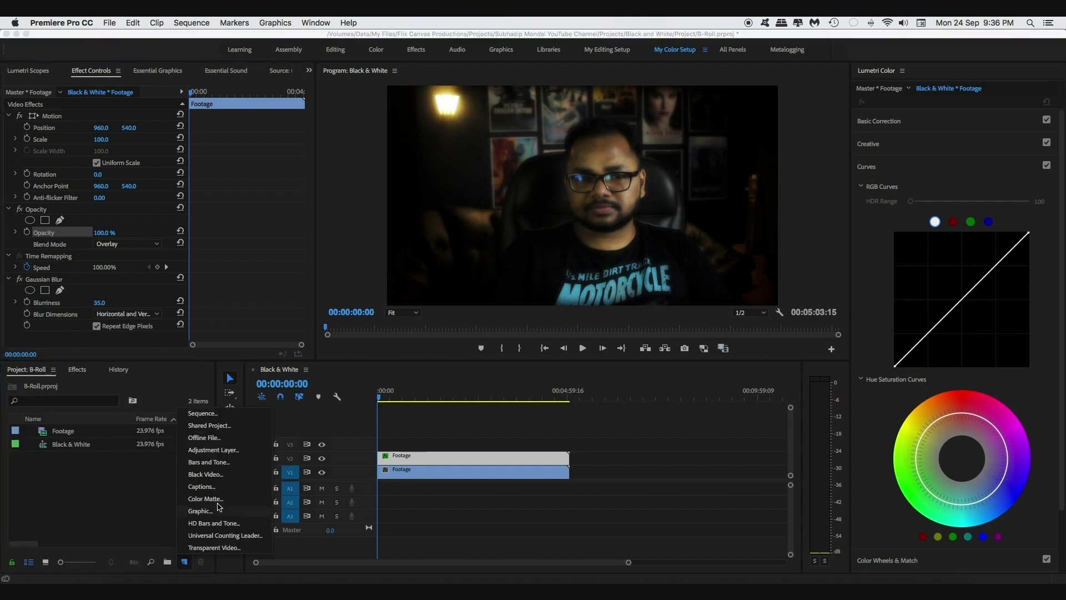
click(243, 450)
click(600, 350)
drag(55, 431, 426, 449)
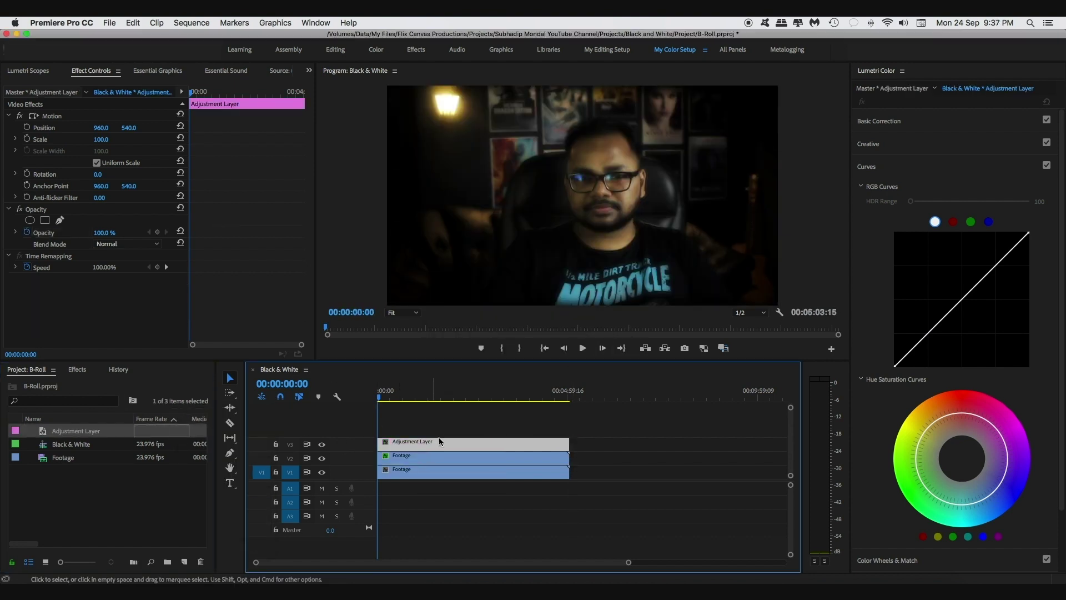
click(880, 72)
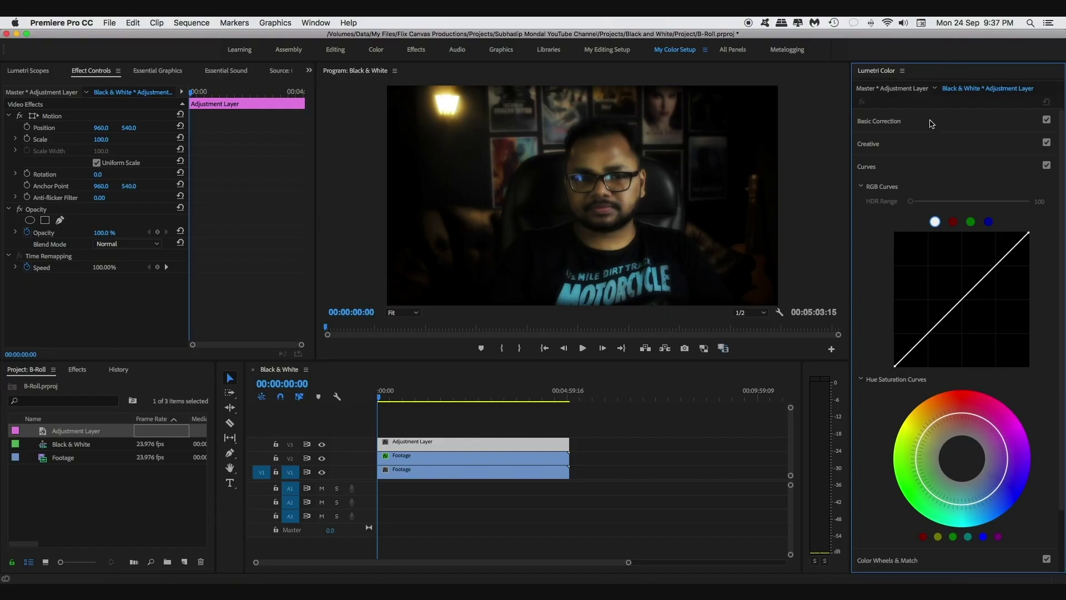
click(932, 121)
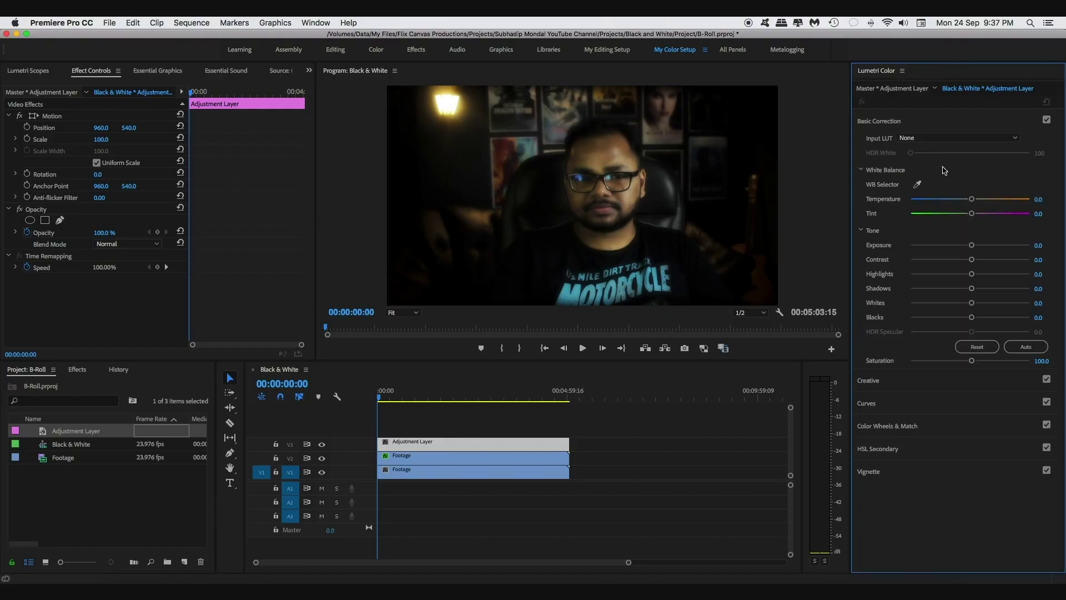
drag(973, 363, 906, 361)
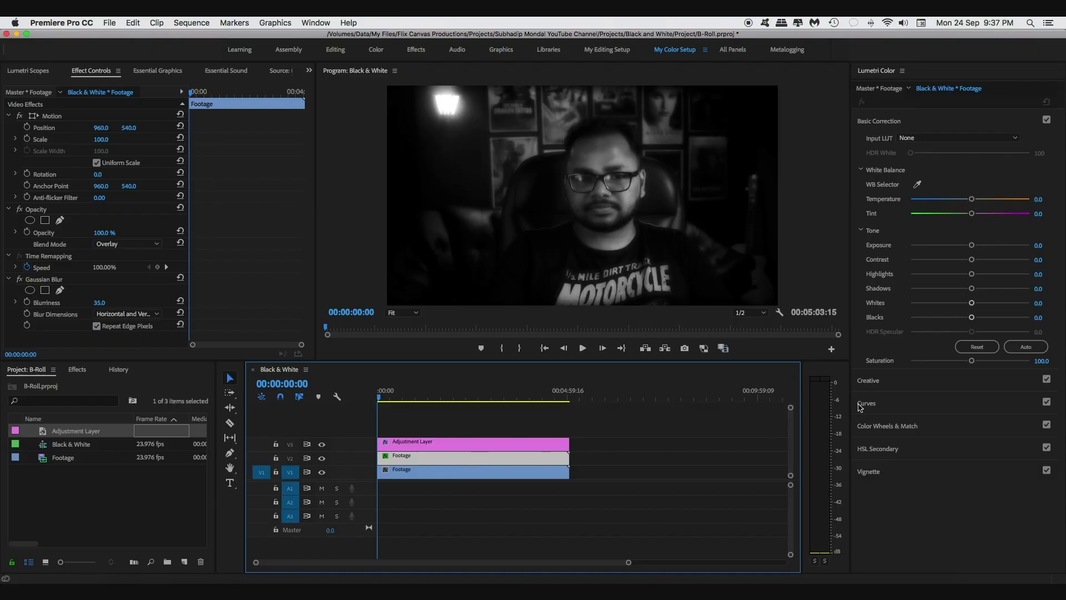
Flatten the V2 clip's RGB curve by raising the black point and lowering the white point
click(976, 402)
drag(895, 366, 895, 331)
drag(1029, 234, 1029, 253)
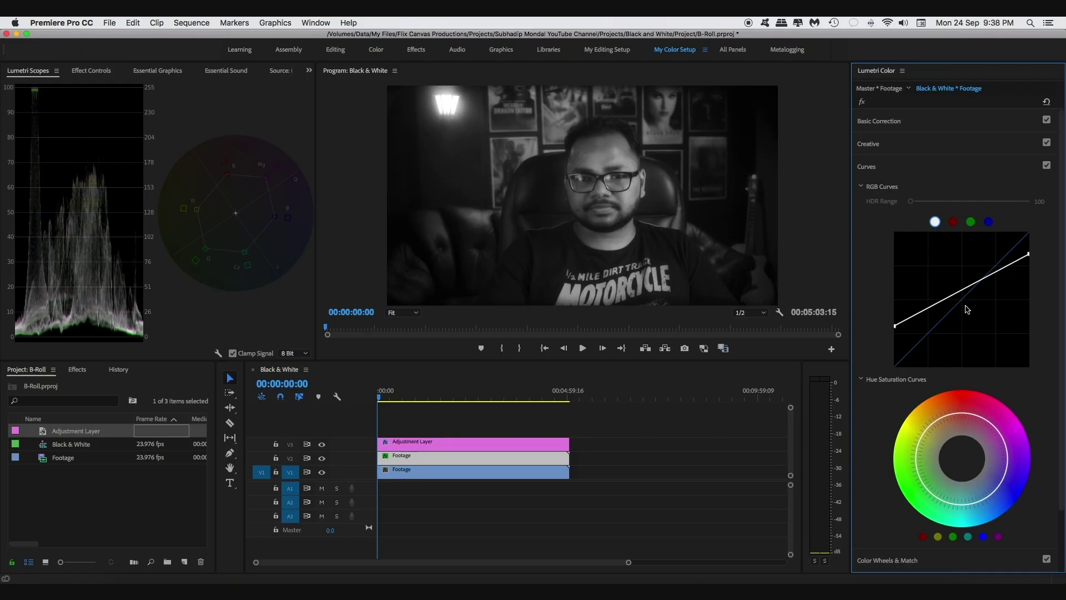
drag(965, 310, 955, 296)
click(449, 456)
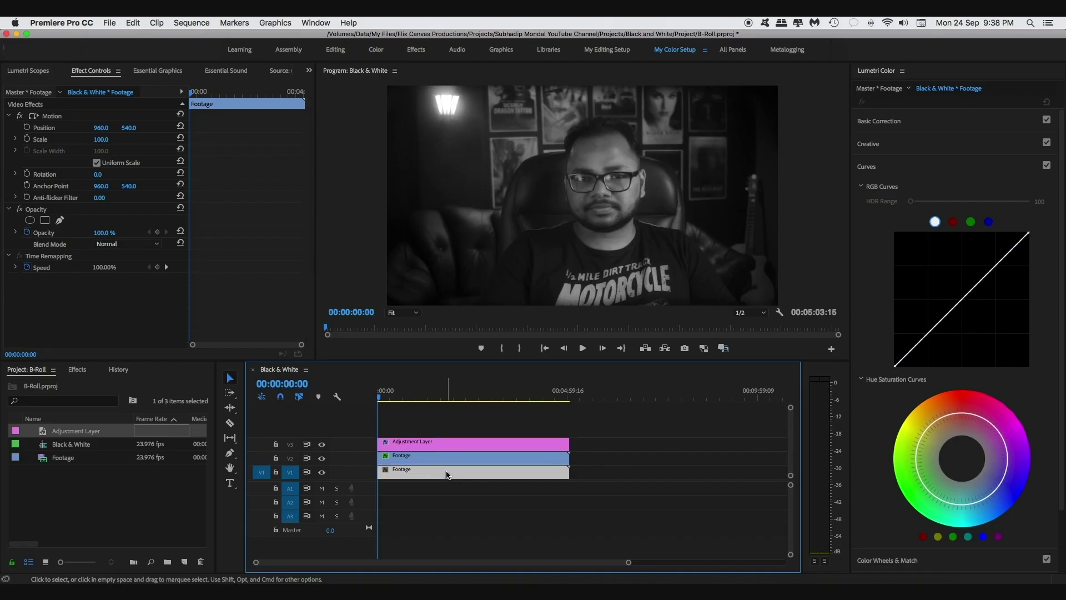
click(953, 221)
drag(946, 315, 946, 299)
drag(920, 340, 921, 337)
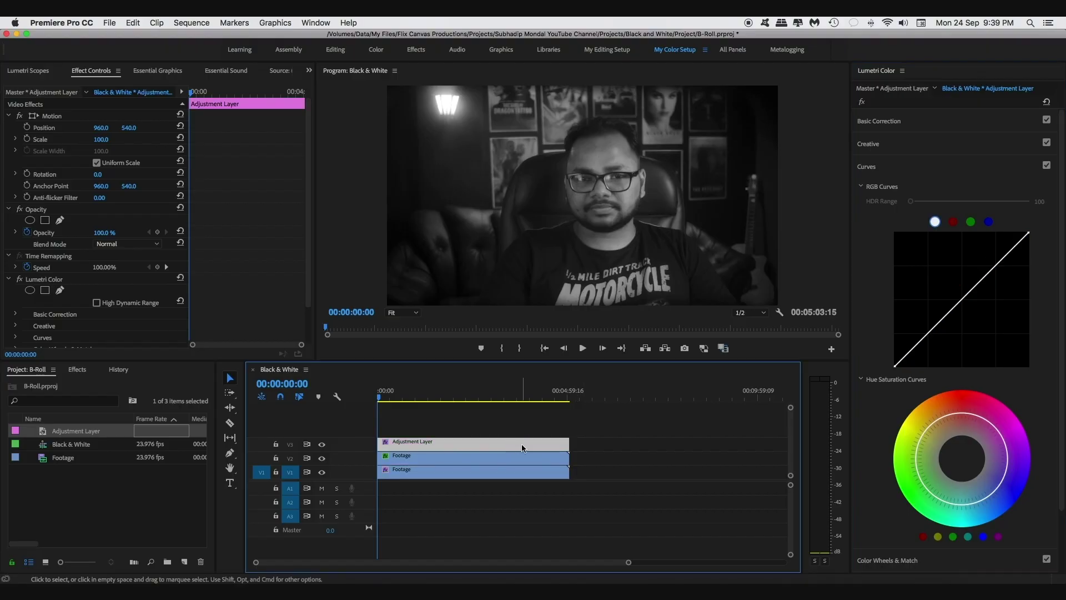
drag(930, 331, 929, 337)
drag(980, 281, 980, 277)
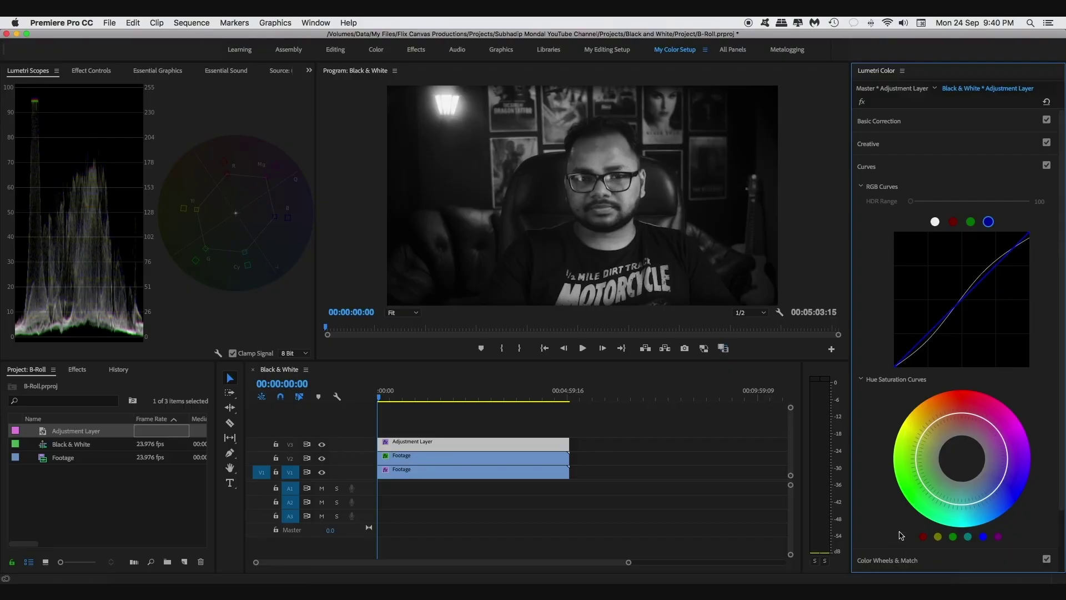
Give the adjustment layer a Lumetri vignette with Amount -1.5, Midpoint 30 and Feather 100
scroll(976, 351, down, 2)
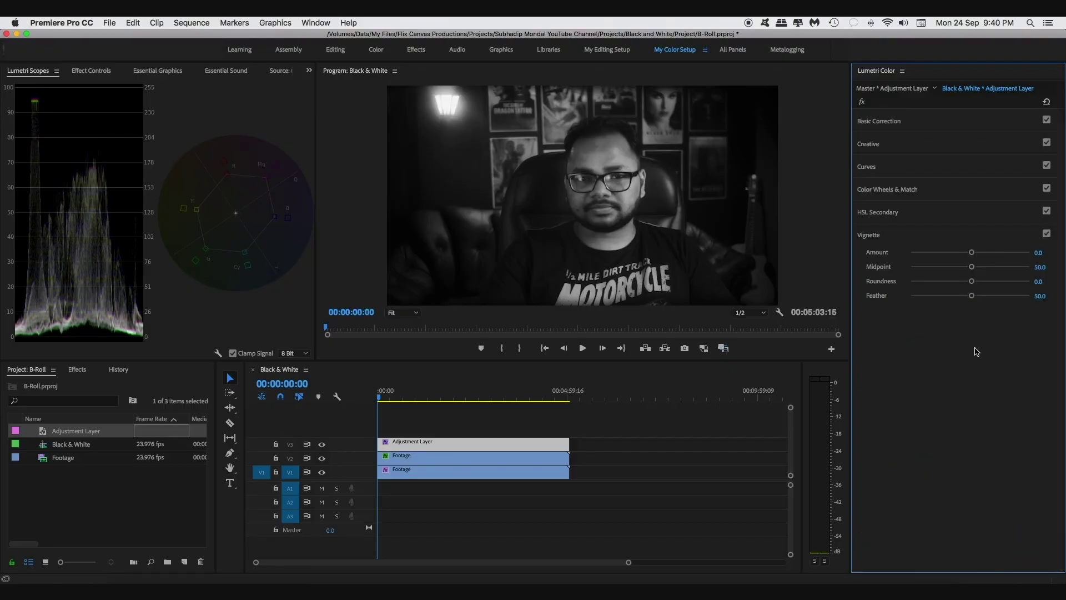
drag(972, 252, 894, 252)
drag(972, 295, 896, 299)
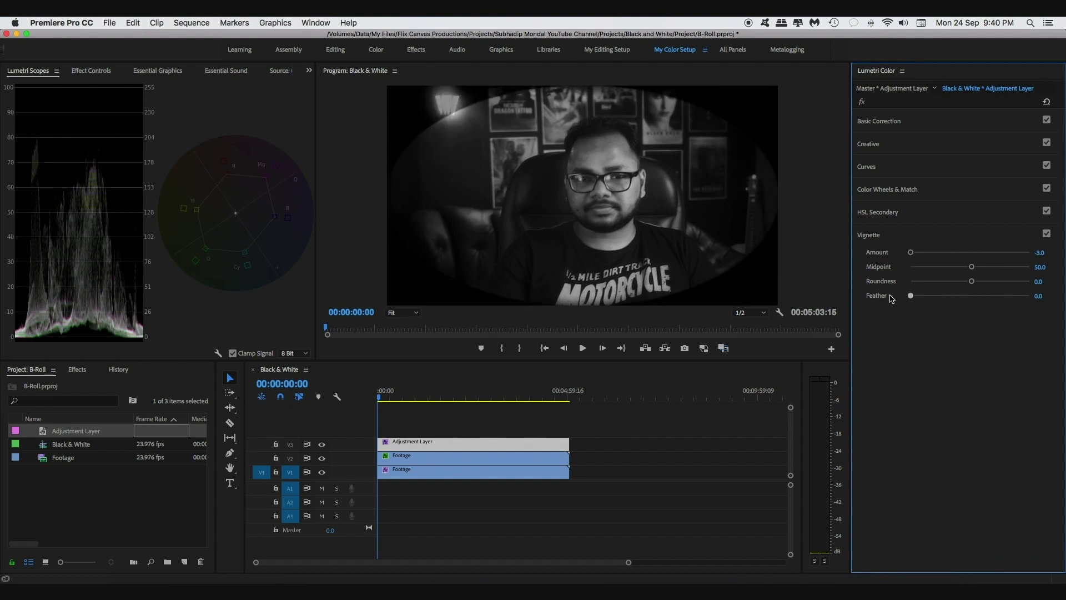
drag(972, 267, 1031, 295)
drag(911, 252, 937, 253)
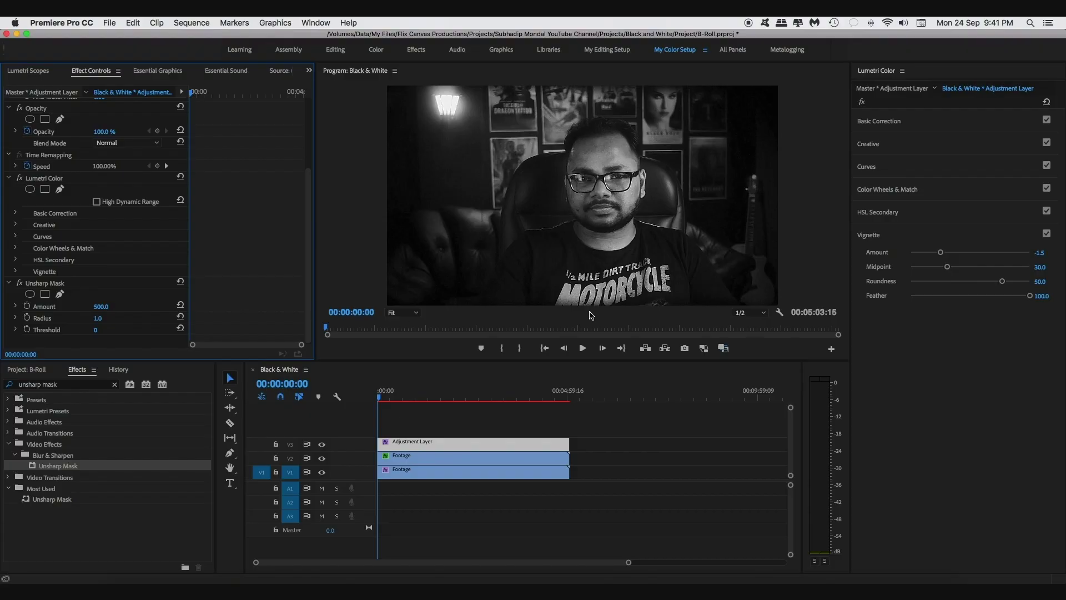
View the Program monitor at 100% and raise the Unsharp Mask Radius to 1.3
click(402, 313)
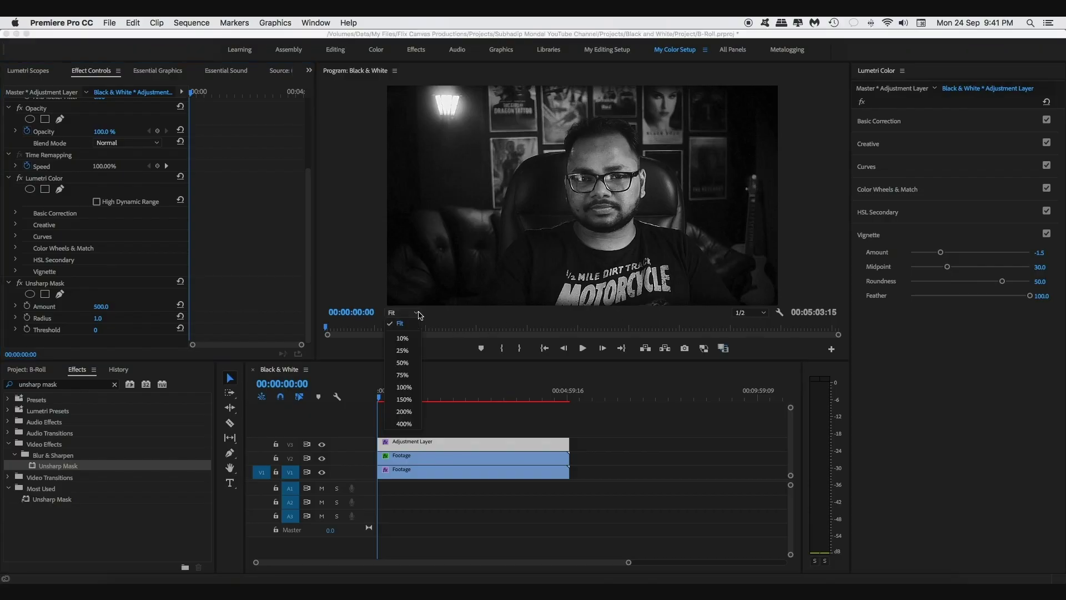
click(404, 387)
drag(98, 318, 61, 306)
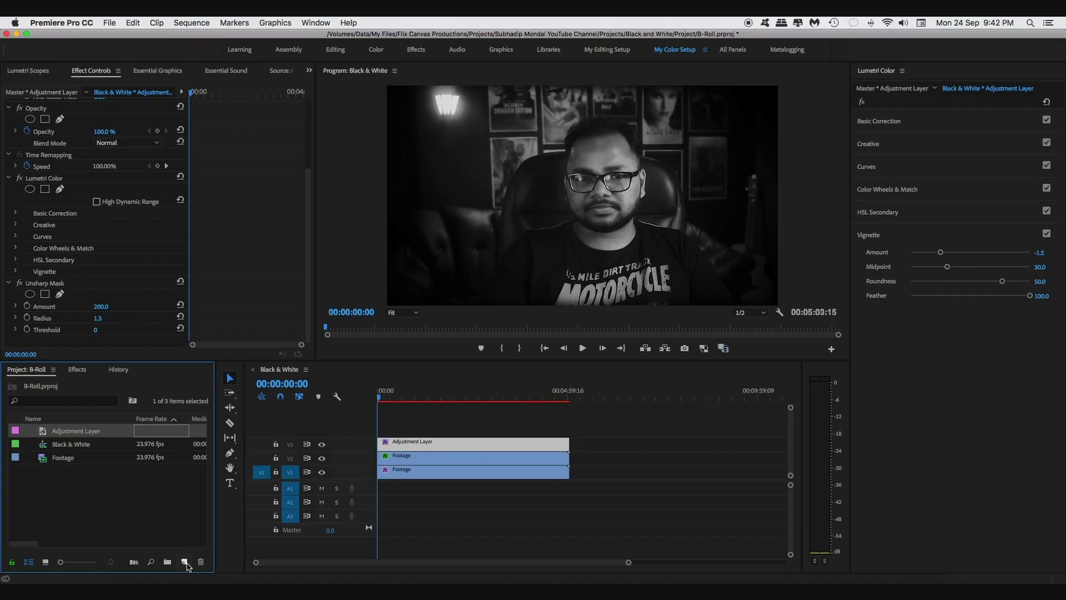
Create a mid-grey colour matte named Neutral Grey and place it on V4 above the adjustment layer
click(186, 562)
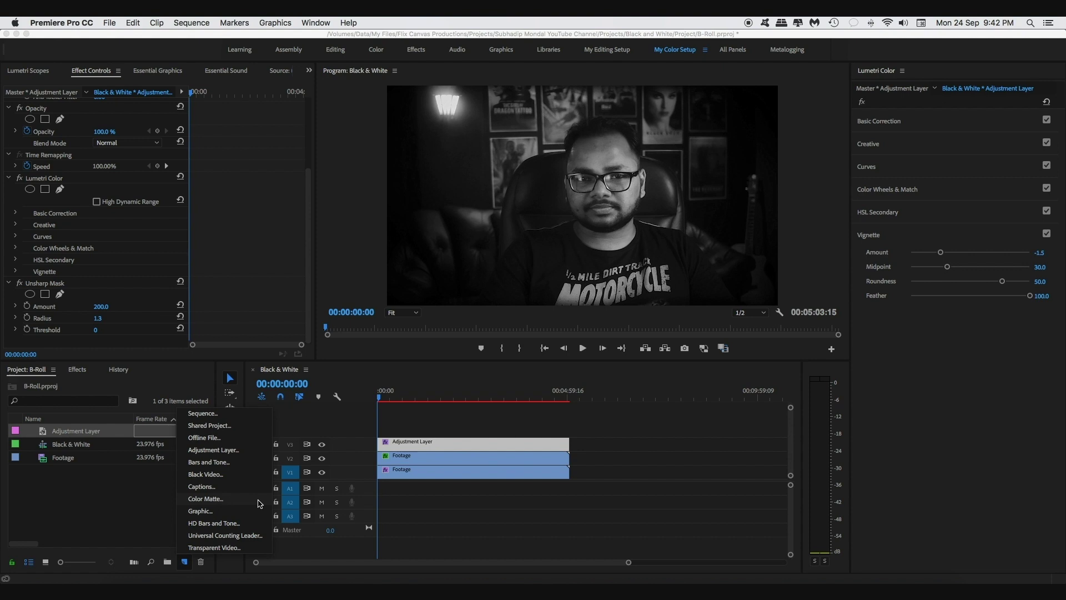
click(229, 500)
click(589, 356)
double_click(620, 300)
text(ffffff)
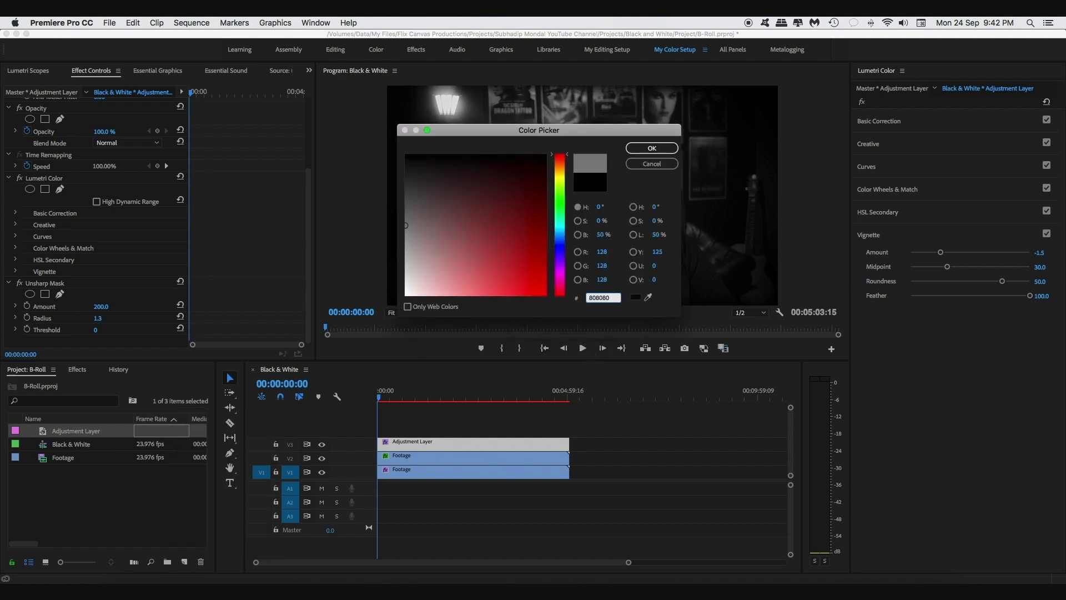
key(Return)
text(Neutral Grey)
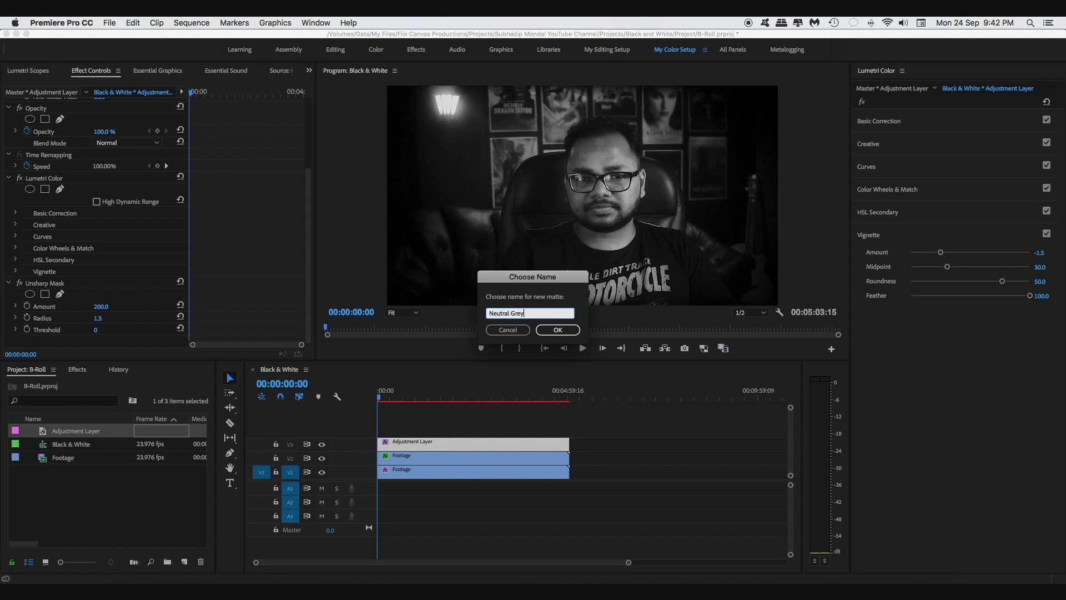
key(Return)
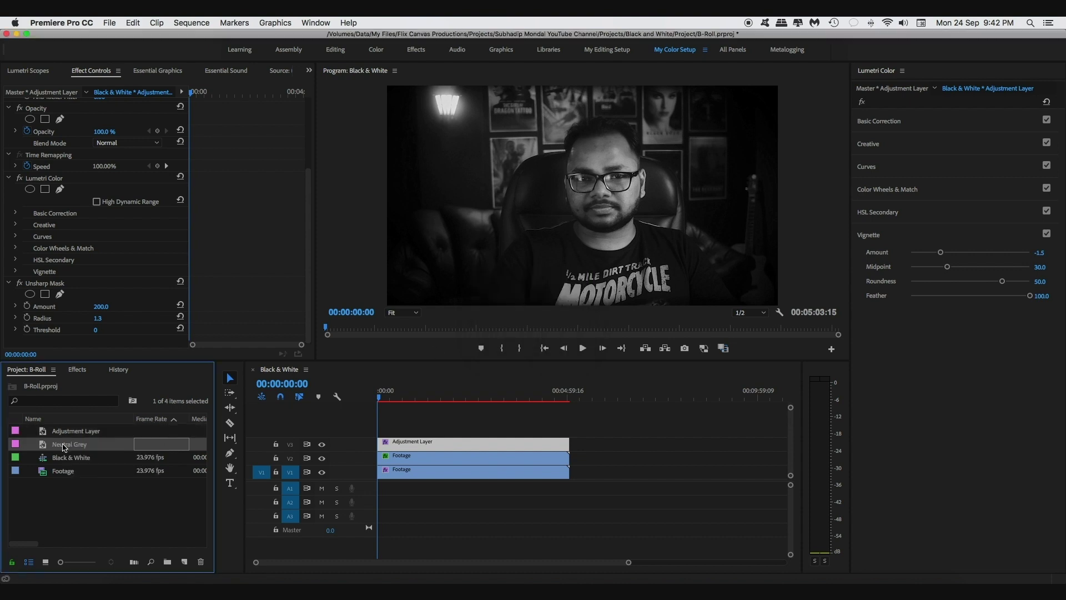
drag(64, 448, 437, 431)
Apply the Noise effect to the Neutral Grey clip
click(437, 431)
click(78, 370)
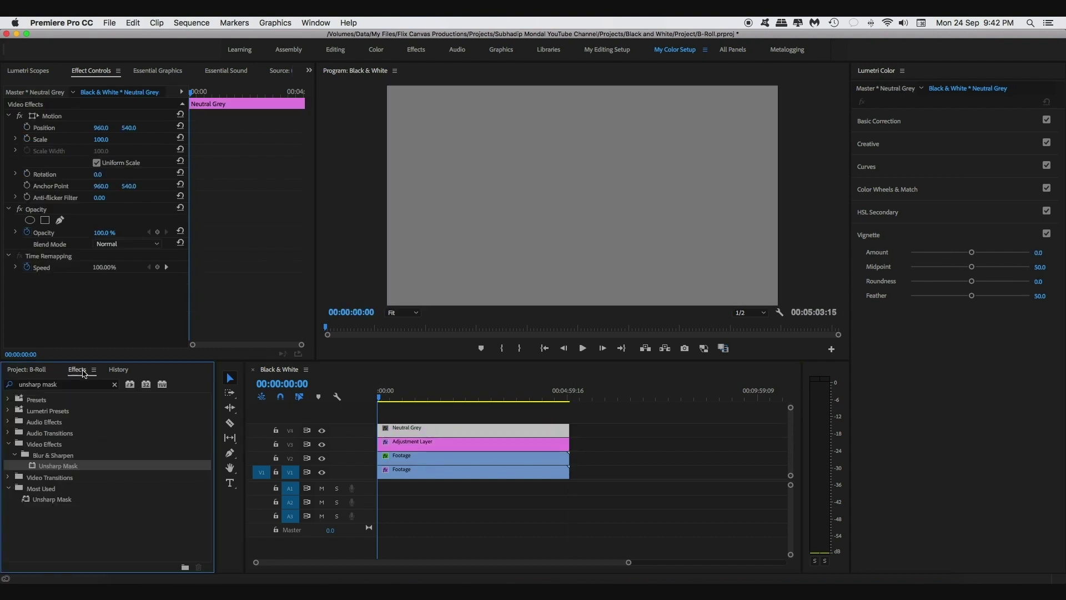
click(71, 386)
text(noise)
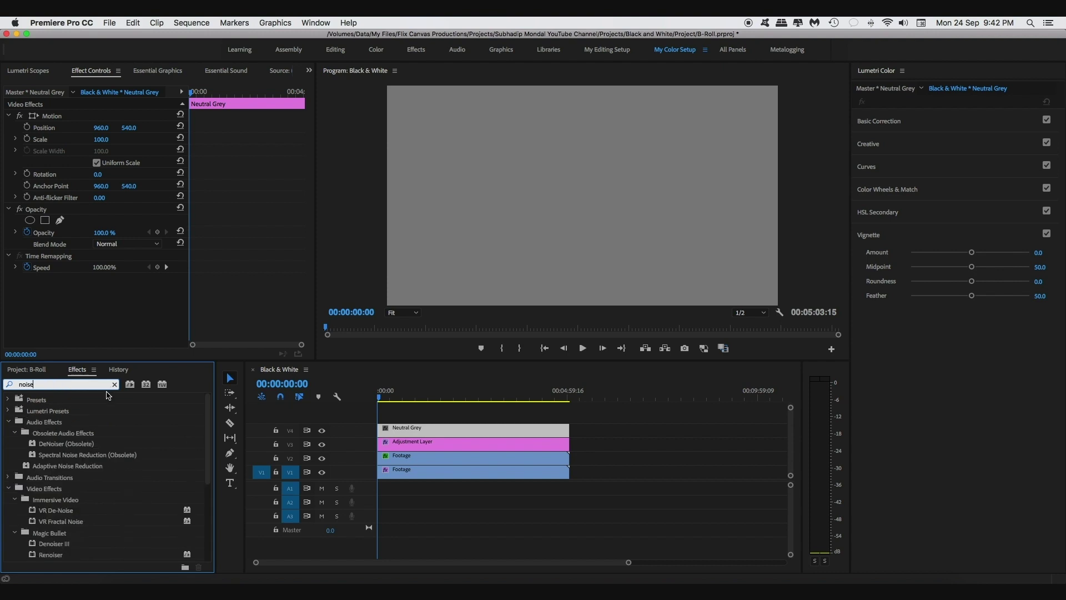
scroll(84, 472, down, 5)
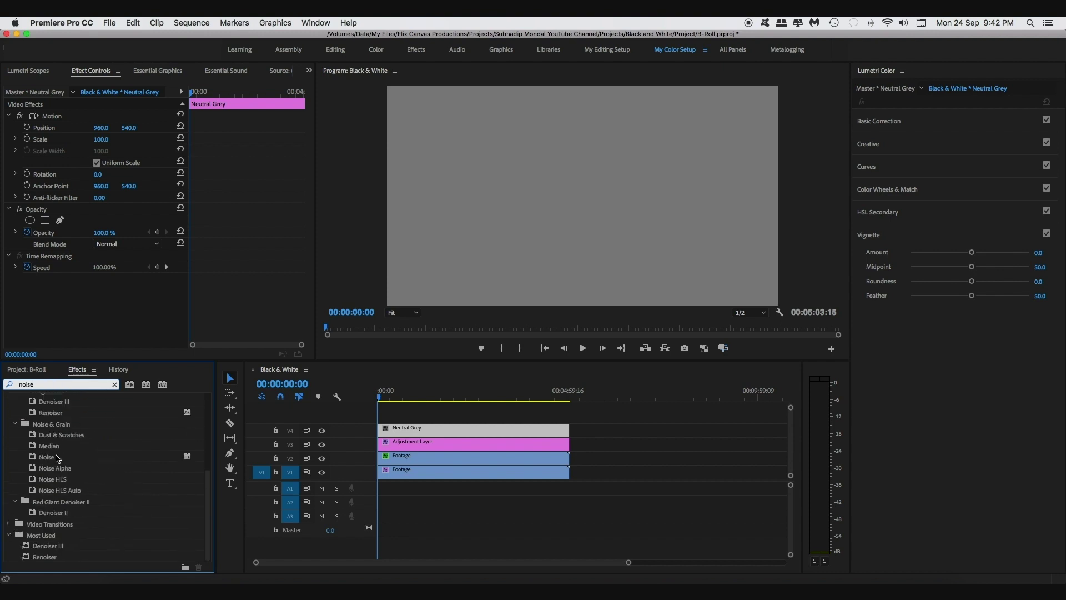
drag(46, 456, 455, 429)
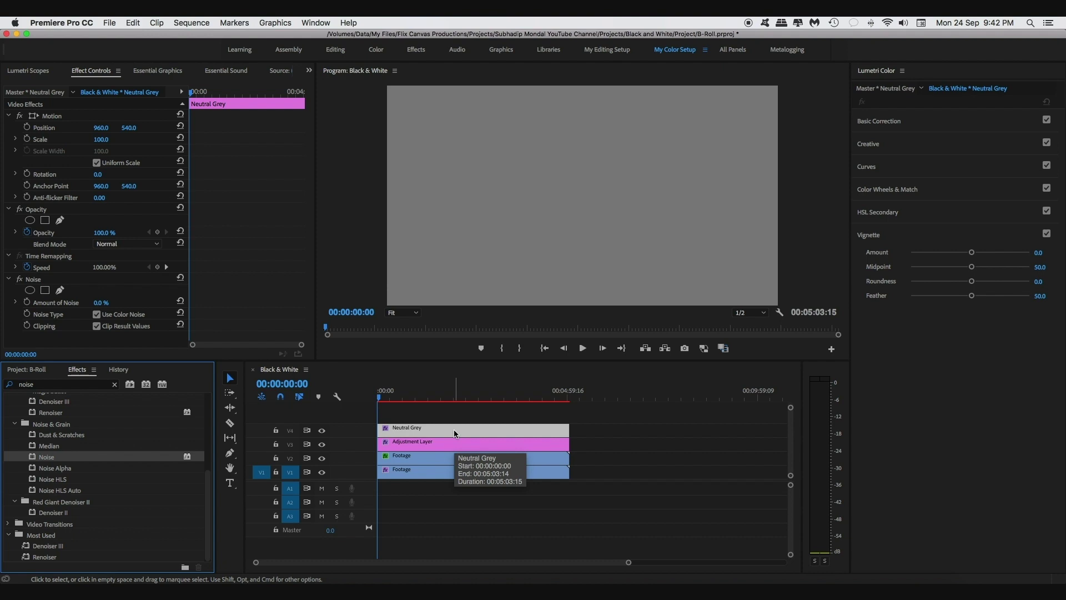
Set the Noise effect's Amount of Noise to 10%
click(101, 302)
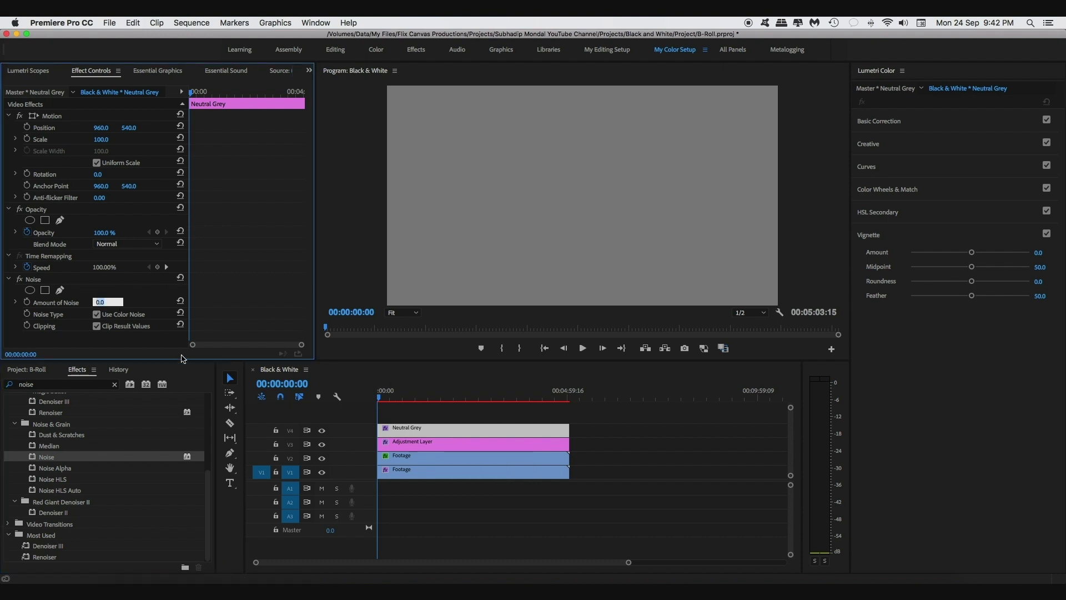
text(10)
key(Return)
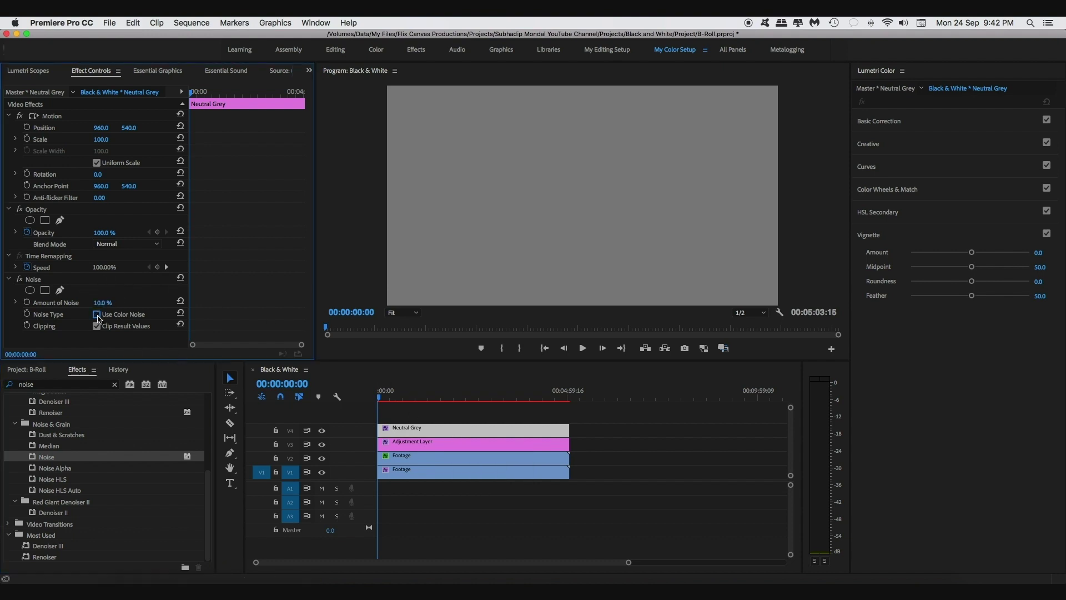